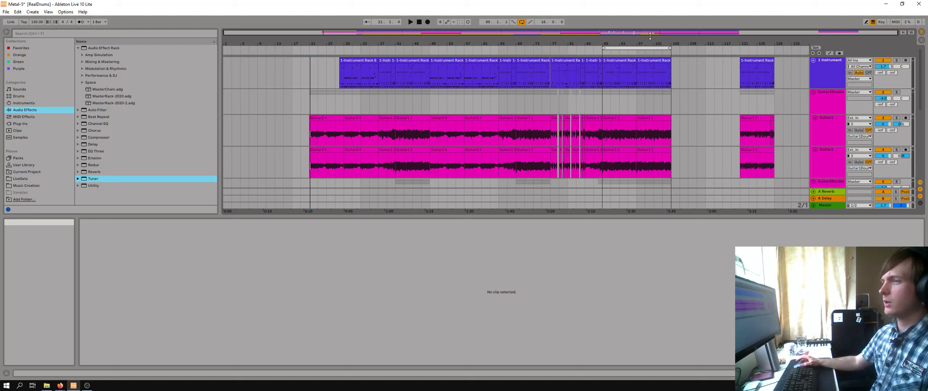
# Step: Open the first clip on the Guitar1 track in the sample view and play it from bar 21
pyautogui.click(328, 116)
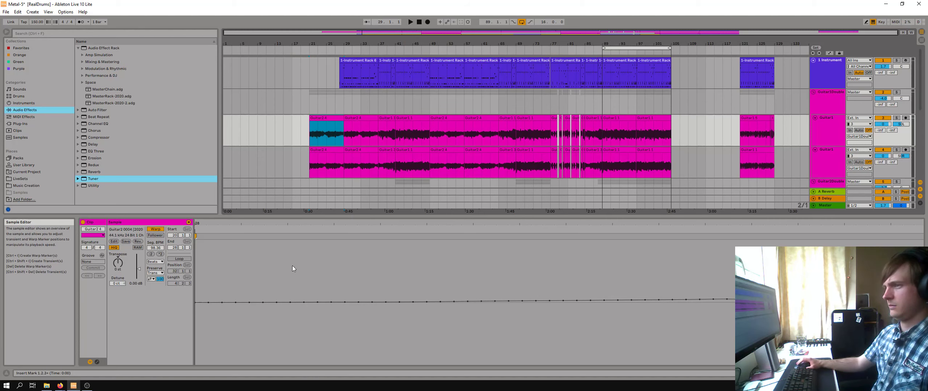
pyautogui.moveTo(289, 266)
pyautogui.mouseDown()
pyautogui.moveTo(289, 174)
pyautogui.moveTo(425, 159)
pyautogui.moveTo(439, 145)
pyautogui.moveTo(617, 138)
pyautogui.mouseUp()
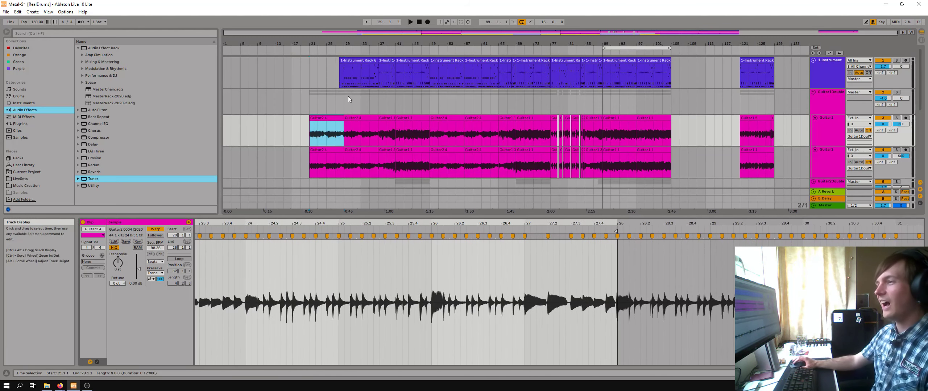
pyautogui.click(329, 118)
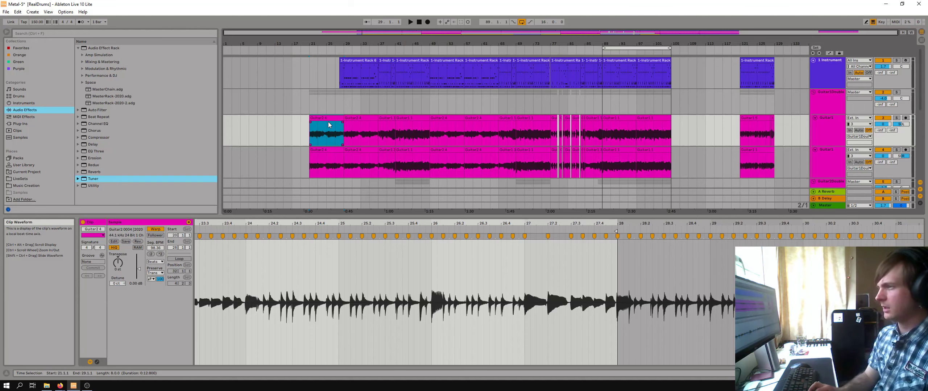
pyautogui.press('space')
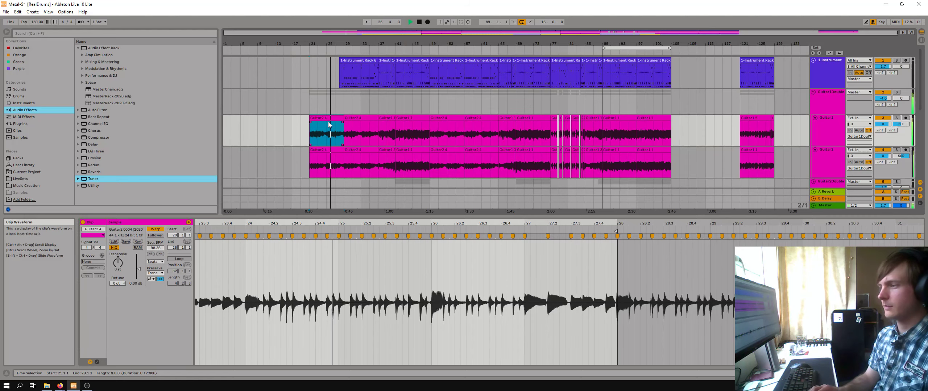
pyautogui.press('space')
# Step: Play the second clip on the Guitar1 track from bar 29
pyautogui.click(348, 118)
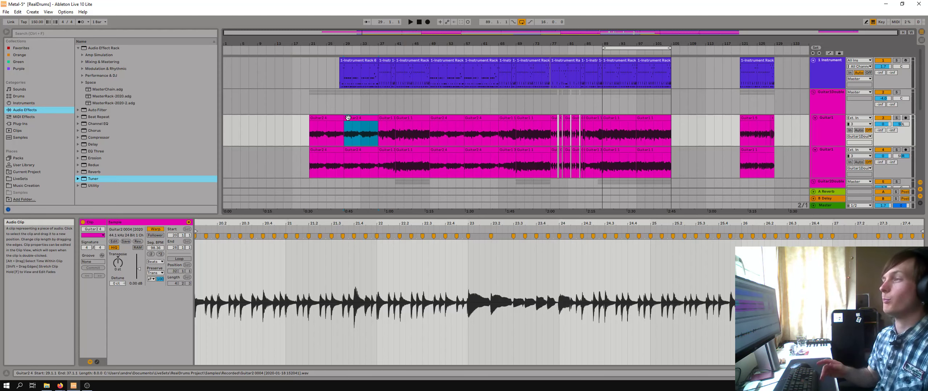
pyautogui.press('space')
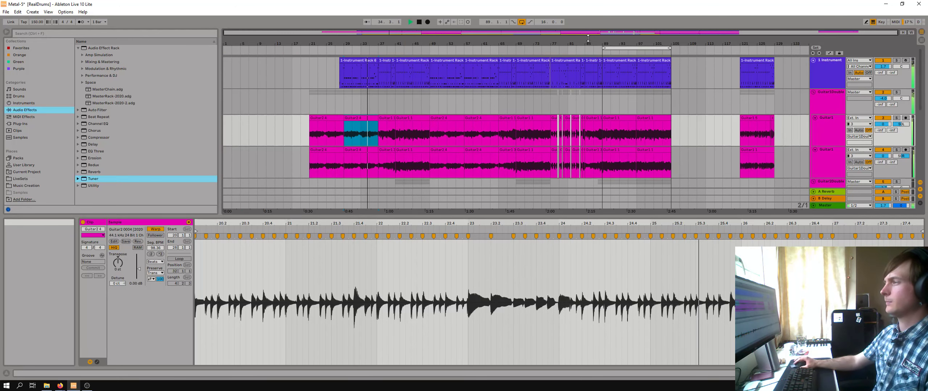
pyautogui.moveTo(588, 40); pyautogui.dragTo(557, 43)
pyautogui.press('space')
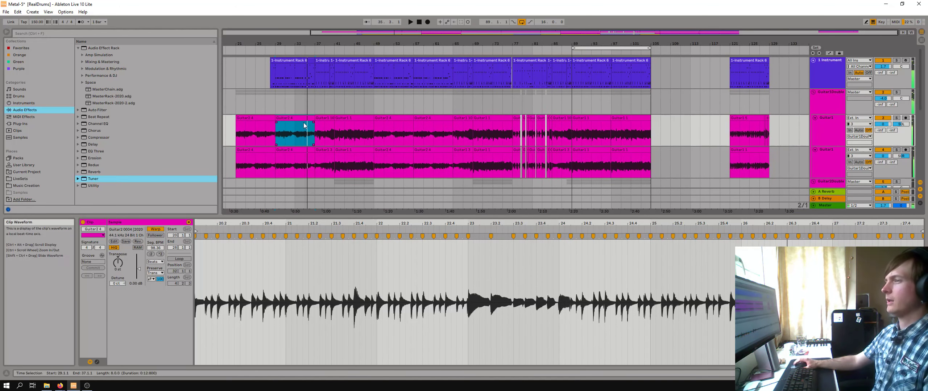
# Step: Copy the Guitar1 clip at bar 29 to bar 145 on the same track and reset the track's pan to centre
pyautogui.moveTo(328, 43); pyautogui.dragTo(392, 41)
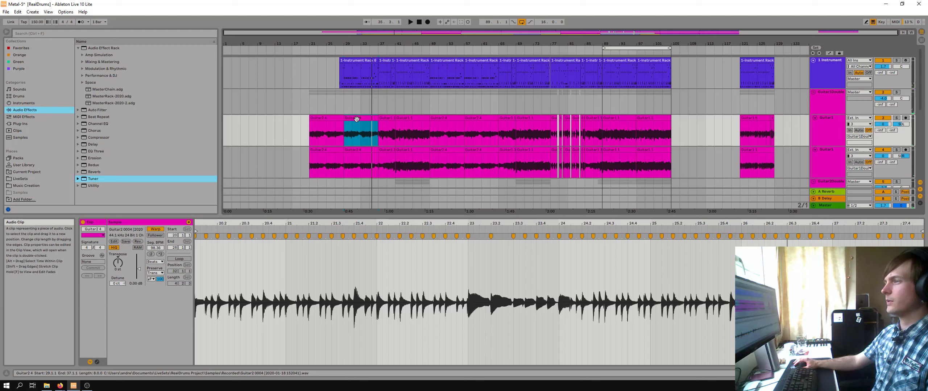
pyautogui.moveTo(359, 125); pyautogui.dragTo(796, 123)
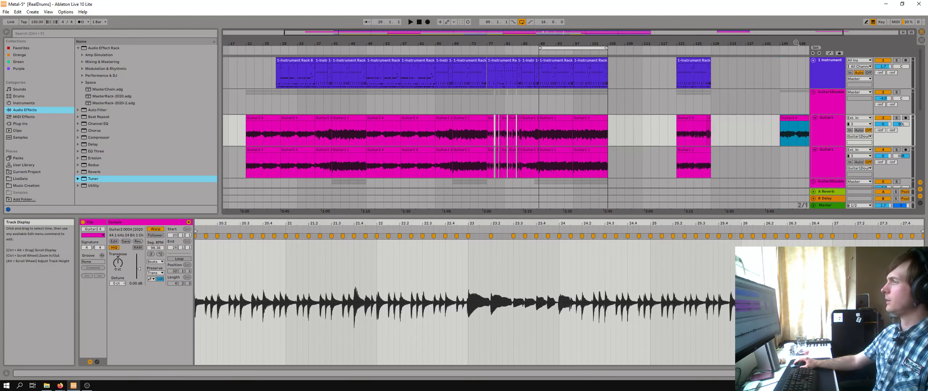
pyautogui.moveTo(796, 42); pyautogui.dragTo(466, 70)
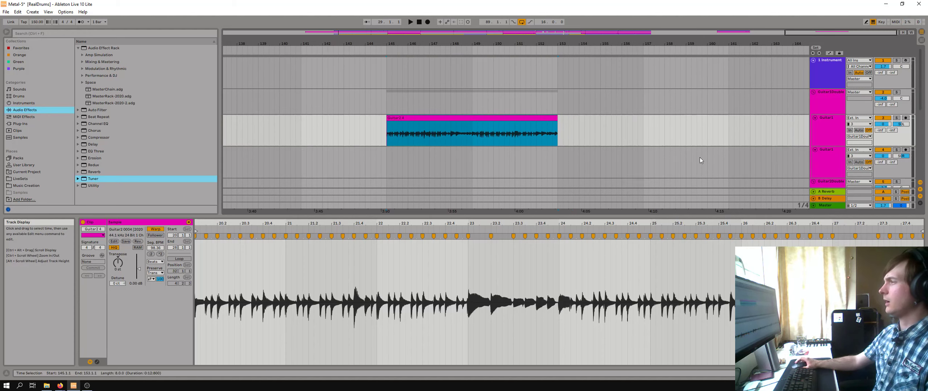
pyautogui.click(828, 122)
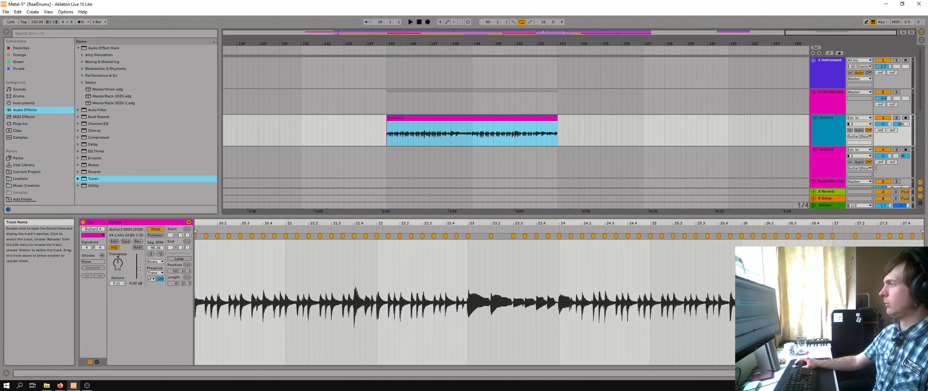
pyautogui.doubleClick(904, 123)
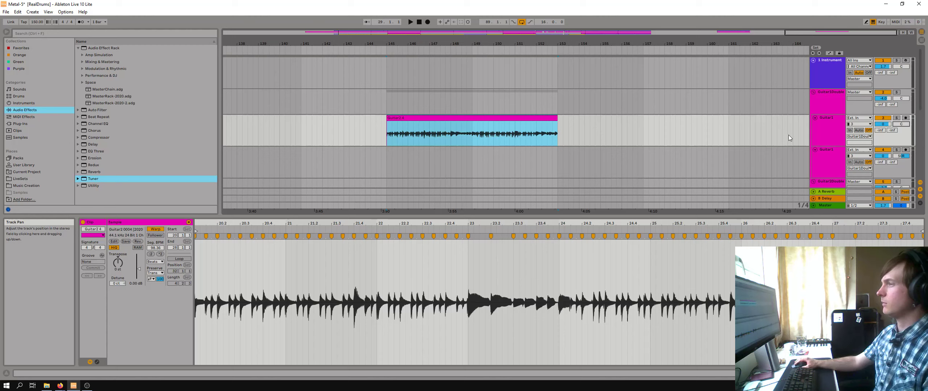
# Step: Show the Guitar1 track's device chain and examine the POD Farm 2 amp setup, then close its window
pyautogui.click(824, 124)
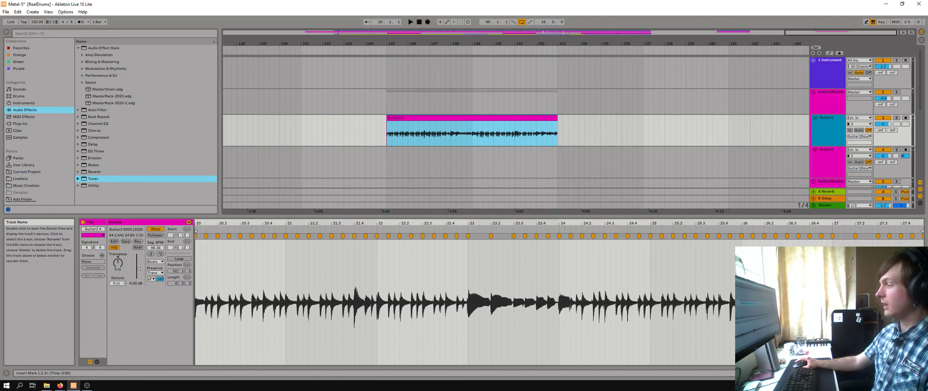
pyautogui.doubleClick(823, 124)
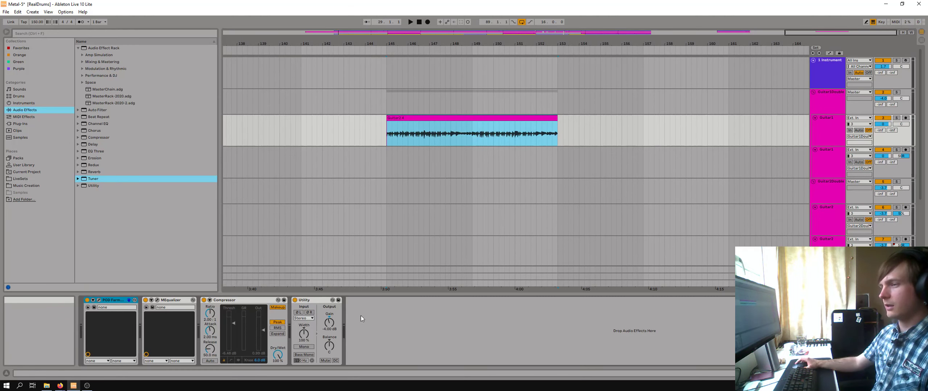
pyautogui.click(99, 302)
pyautogui.moveTo(277, 62); pyautogui.dragTo(316, 66)
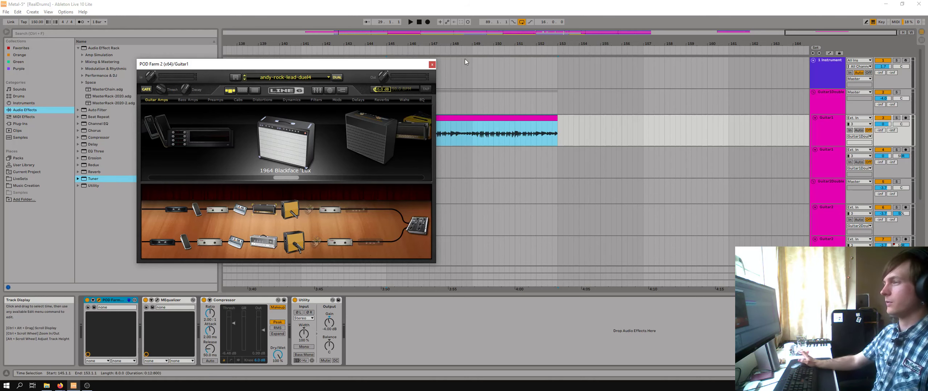
pyautogui.click(432, 65)
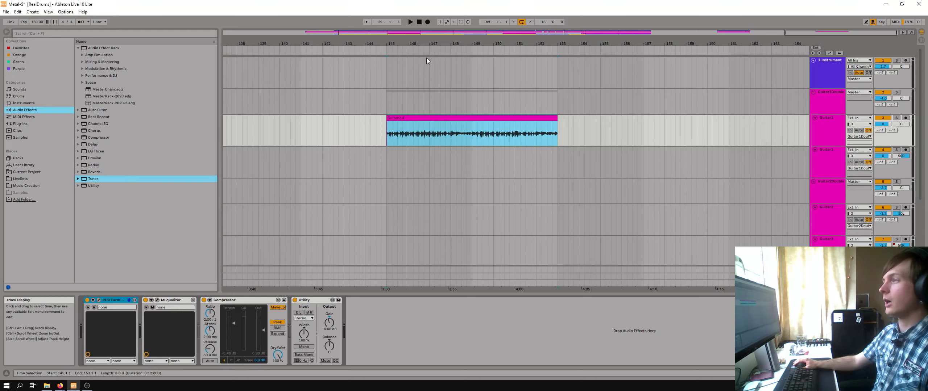
# Step: Bypass POD Farm on the Guitar1 track and play the copied clip at bar 145 with the raw guitar sound
pyautogui.scroll(2, 424, 65)
pyautogui.click(388, 141)
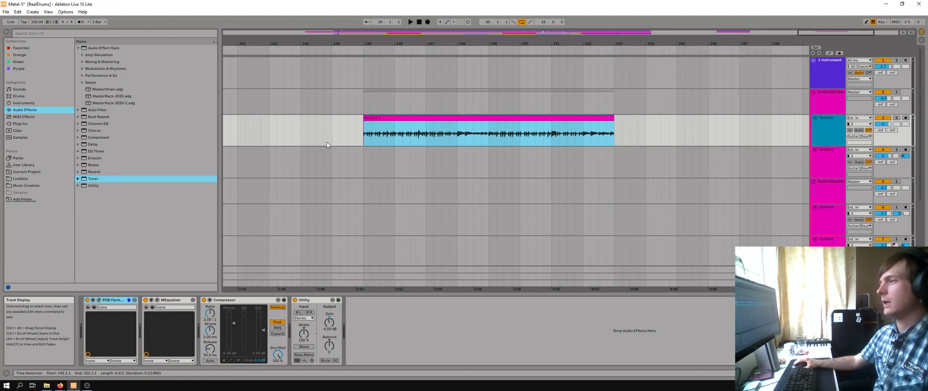
pyautogui.click(87, 300)
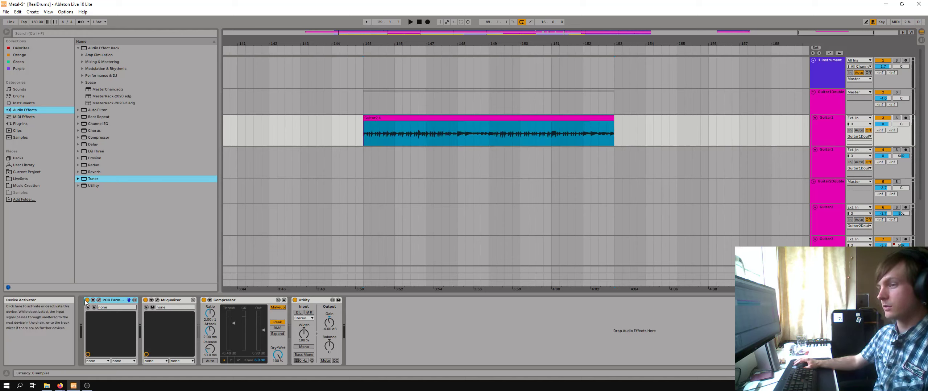
pyautogui.click(366, 135)
pyautogui.click(374, 118)
pyautogui.press('space')
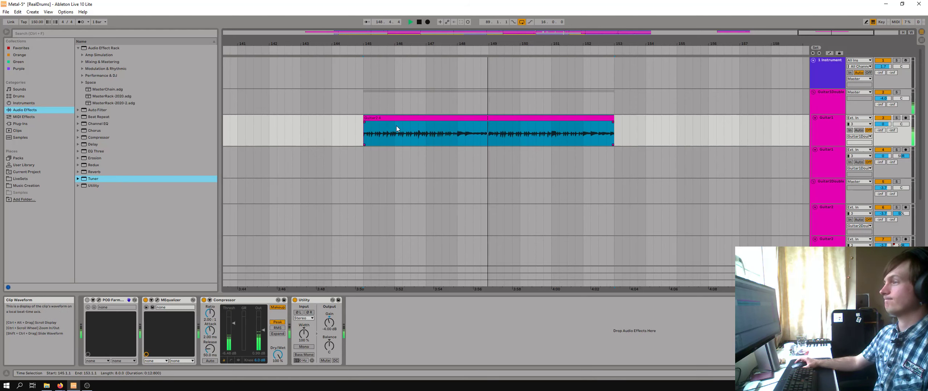
pyautogui.press('space')
# Step: Reactivate POD Farm on the Guitar1 track and play the copied clip from bar 145 with the amp sound
pyautogui.moveTo(415, 43); pyautogui.dragTo(375, 58)
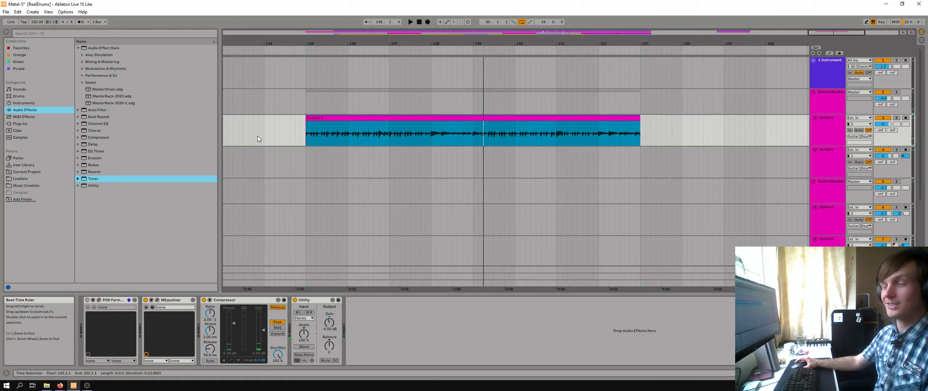
pyautogui.click(496, 103)
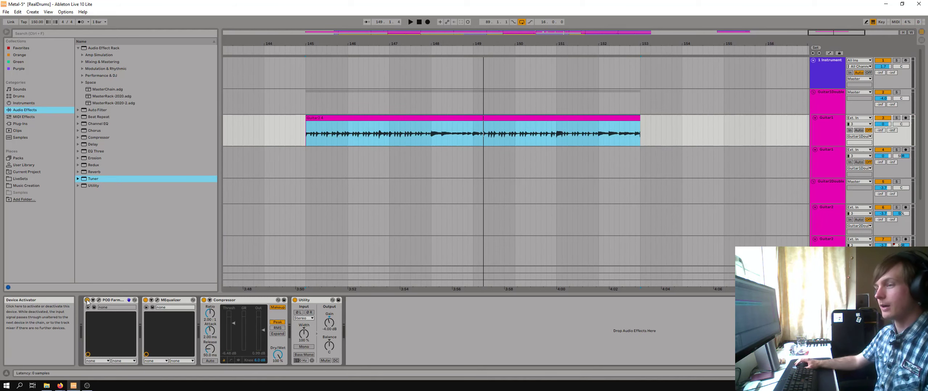
pyautogui.click(495, 118)
pyautogui.moveTo(526, 44); pyautogui.dragTo(420, 32)
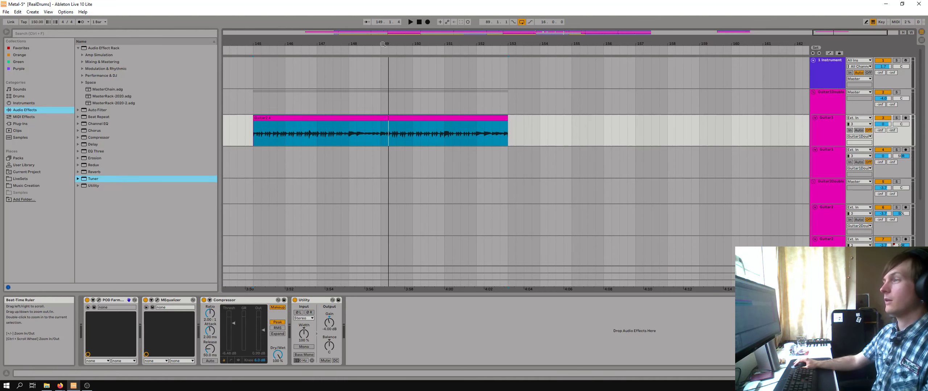
pyautogui.scroll(-1, 368, 61)
pyautogui.press('space')
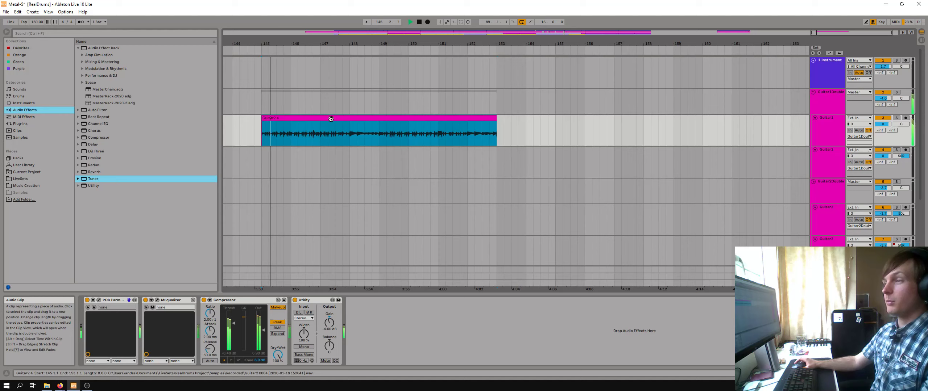
pyautogui.press('space')
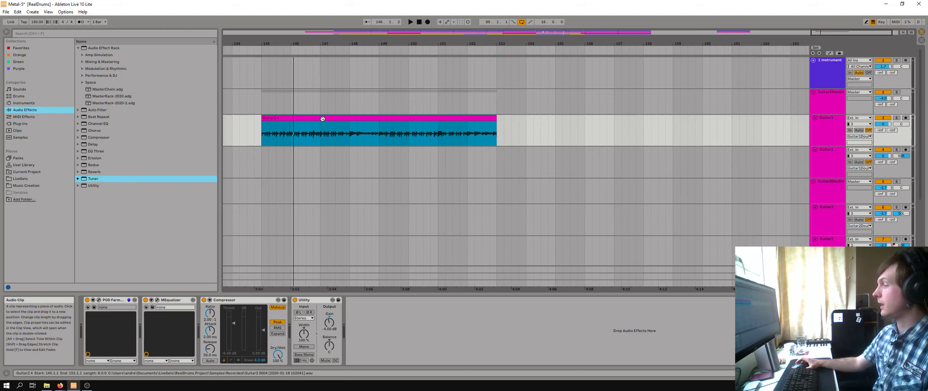
# Step: Play the copied clip at bar 145 with Warp turned off and turn its Warp back on
pyautogui.doubleClick(314, 118)
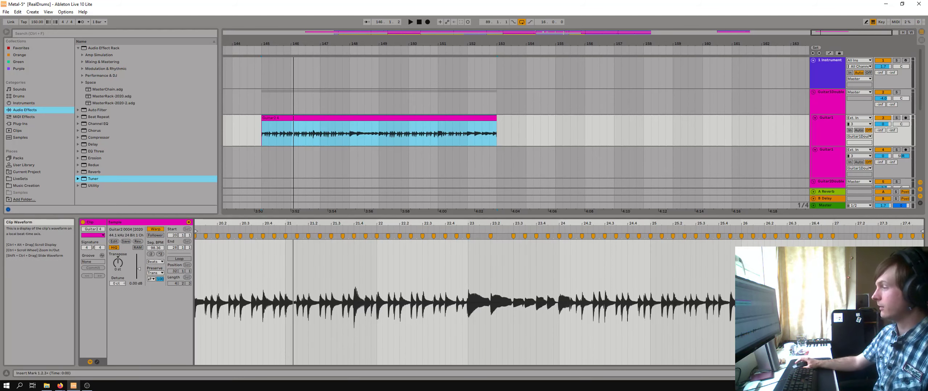
pyautogui.moveTo(311, 225); pyautogui.dragTo(430, 258)
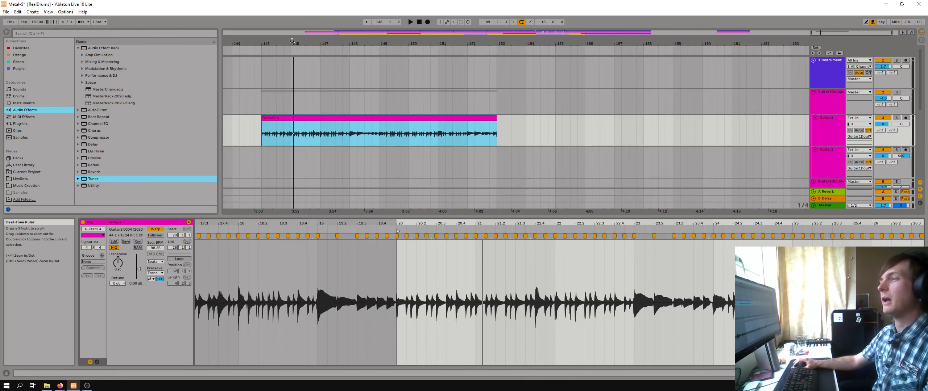
pyautogui.moveTo(292, 41); pyautogui.dragTo(292, 43)
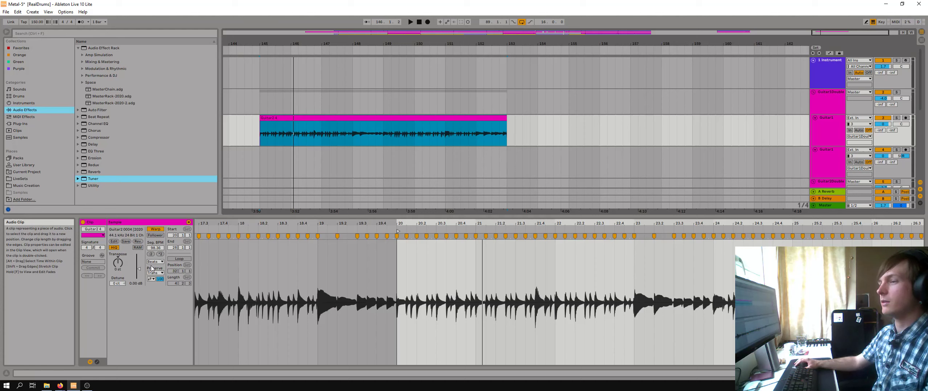
pyautogui.click(155, 230)
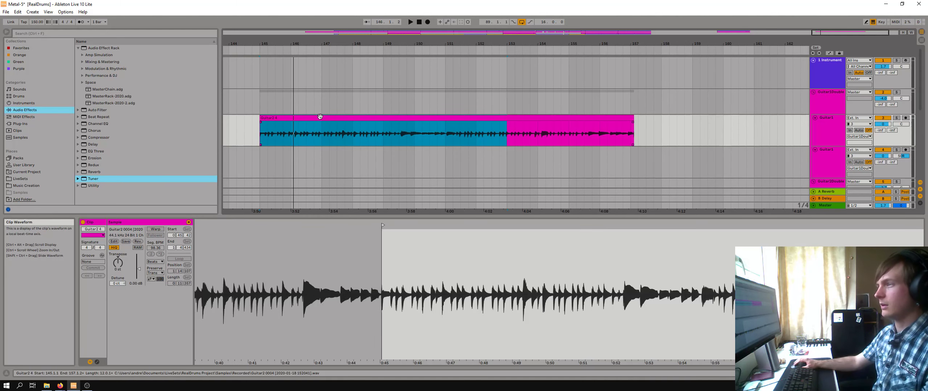
pyautogui.click(322, 132)
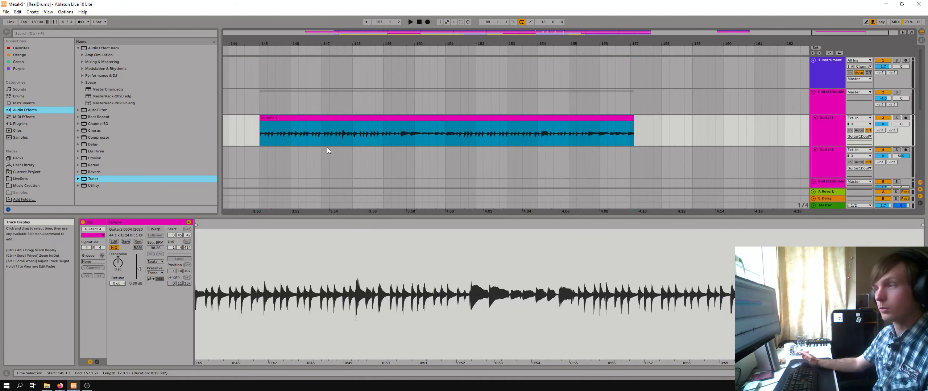
pyautogui.press('space')
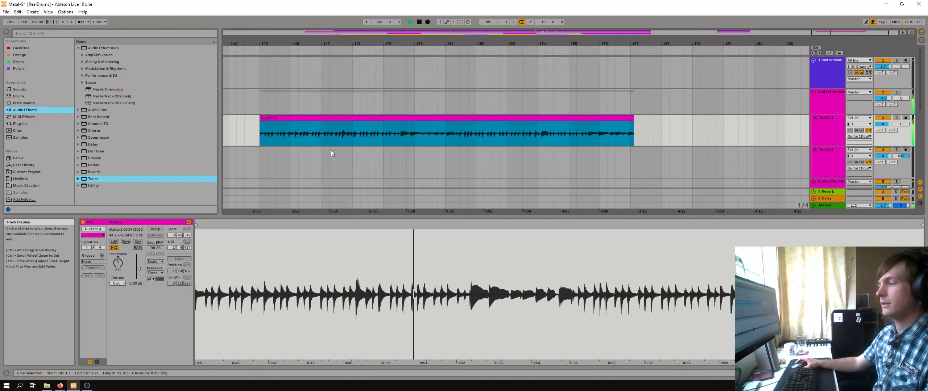
pyautogui.press('space')
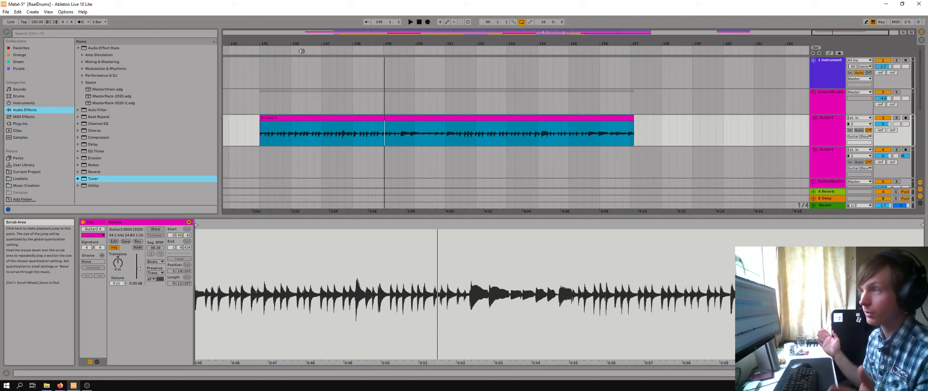
pyautogui.click(159, 229)
# Step: Examine the warp markers and transients at the start of the copied clip's sample, around bar 20
pyautogui.click(463, 217)
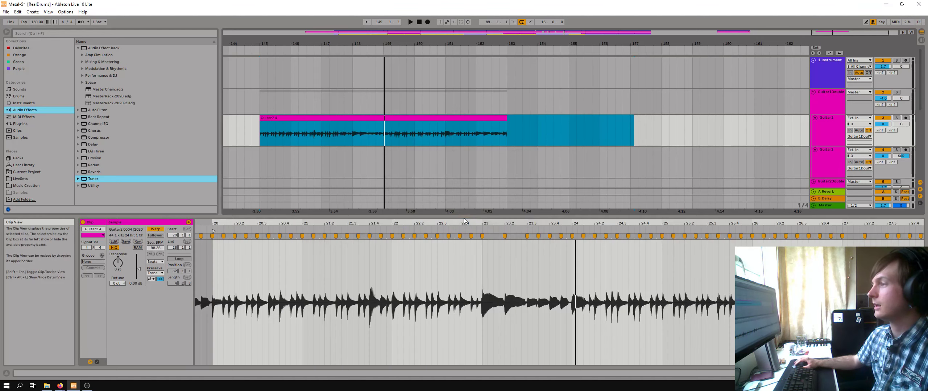
pyautogui.click(261, 267)
pyautogui.moveTo(245, 267); pyautogui.dragTo(246, 242)
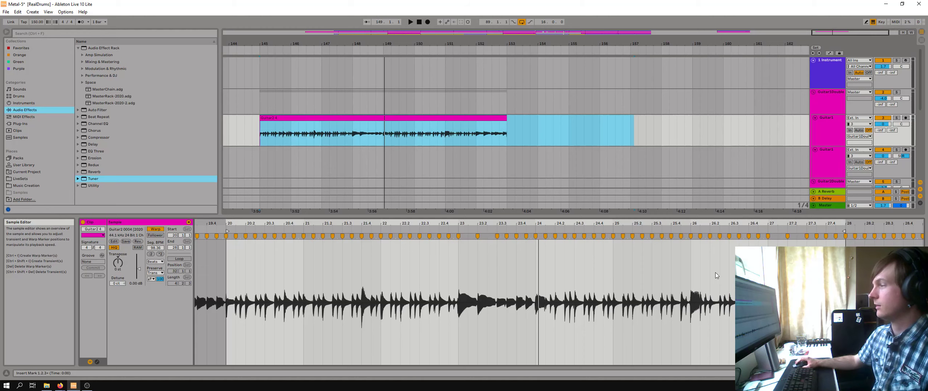
pyautogui.moveTo(426, 44); pyautogui.dragTo(428, 39)
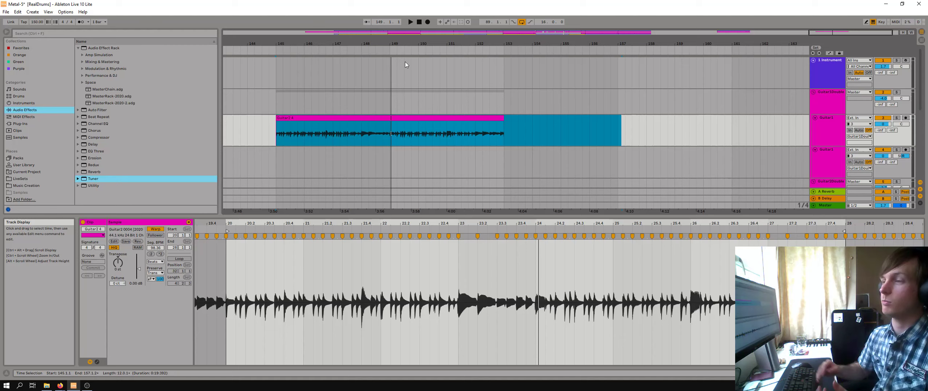
pyautogui.moveTo(240, 290); pyautogui.dragTo(369, 331)
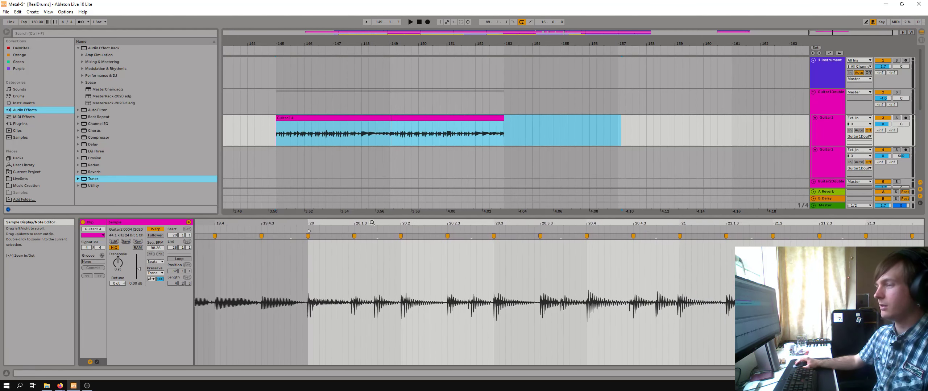
# Step: Set the copied guitar clip's warp mode to Complex Pro
pyautogui.click(160, 261)
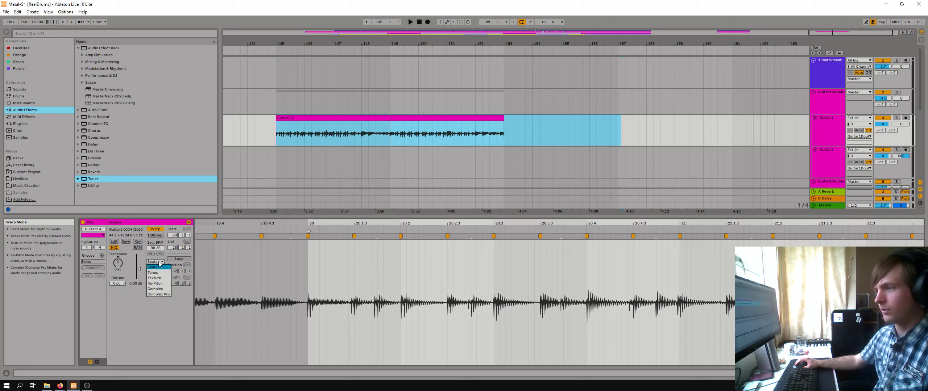
pyautogui.click(161, 296)
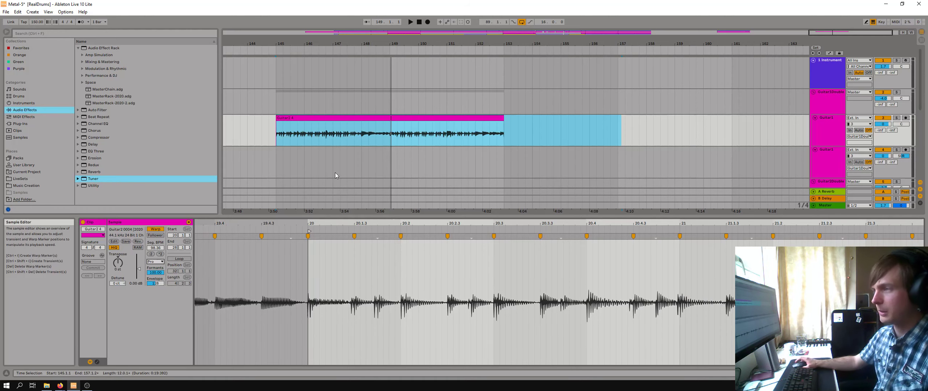
pyautogui.click(311, 118)
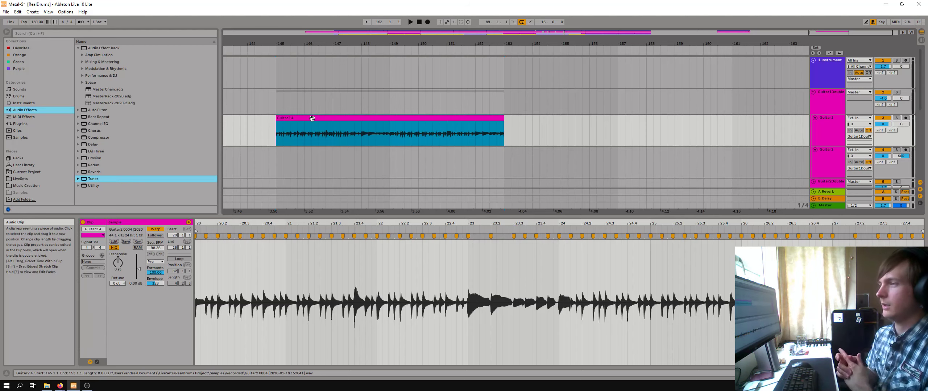
# Step: Delete the copied clip's warp markers between 20 and 20.3.3 in the sample
pyautogui.moveTo(300, 226)
pyautogui.mouseDown()
pyautogui.moveTo(292, 236)
pyautogui.moveTo(300, 236)
pyautogui.moveTo(290, 237)
pyautogui.moveTo(319, 223)
pyautogui.moveTo(299, 236)
pyautogui.moveTo(279, 219)
pyautogui.mouseUp()
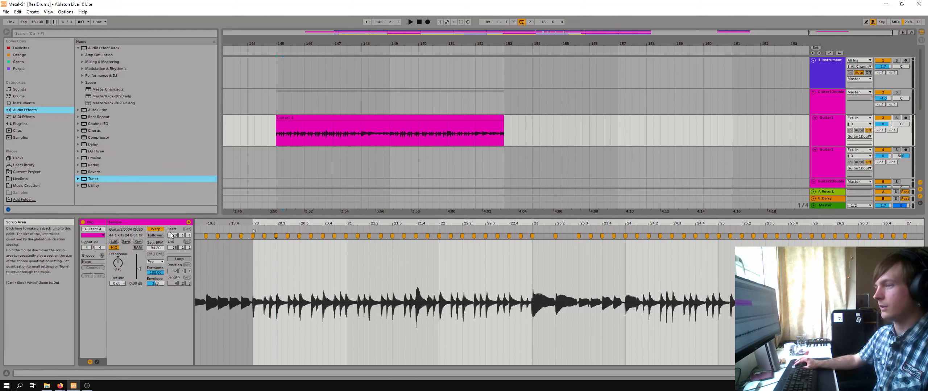
pyautogui.doubleClick(264, 236)
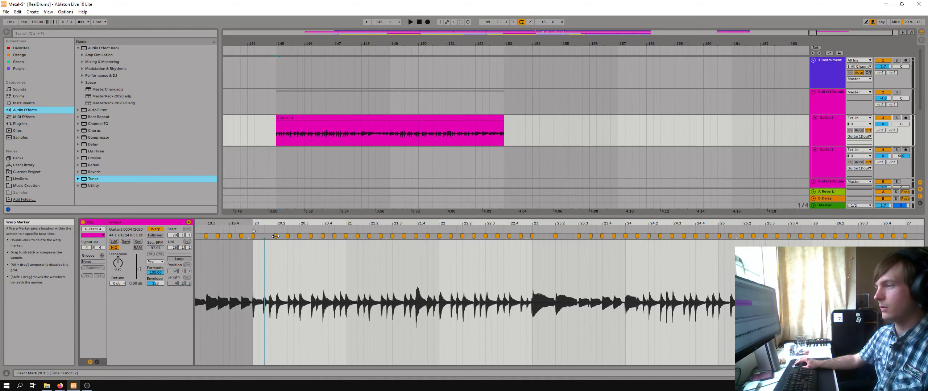
pyautogui.doubleClick(276, 236)
pyautogui.moveTo(275, 236)
pyautogui.mouseDown()
pyautogui.moveTo(299, 236)
pyautogui.moveTo(297, 254)
pyautogui.mouseUp()
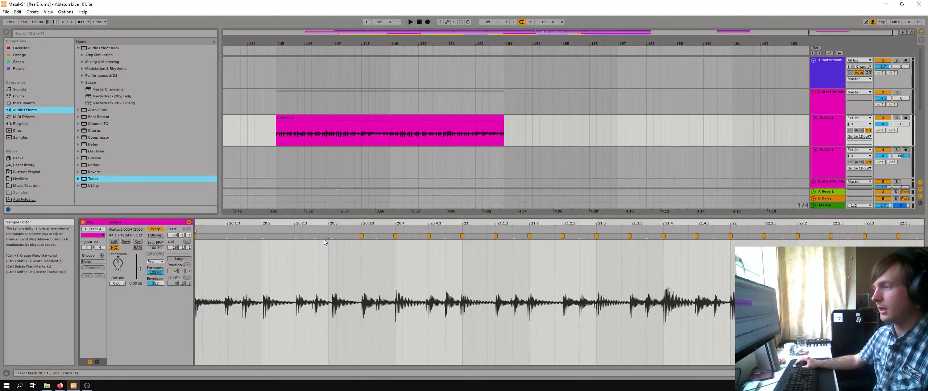
# Step: Quantize the section of the copied clip's sample around 20.1.3 to 20.3.3
pyautogui.moveTo(346, 222); pyautogui.dragTo(404, 223)
pyautogui.moveTo(402, 285); pyautogui.dragTo(278, 281)
pyautogui.rightClick(279, 281)
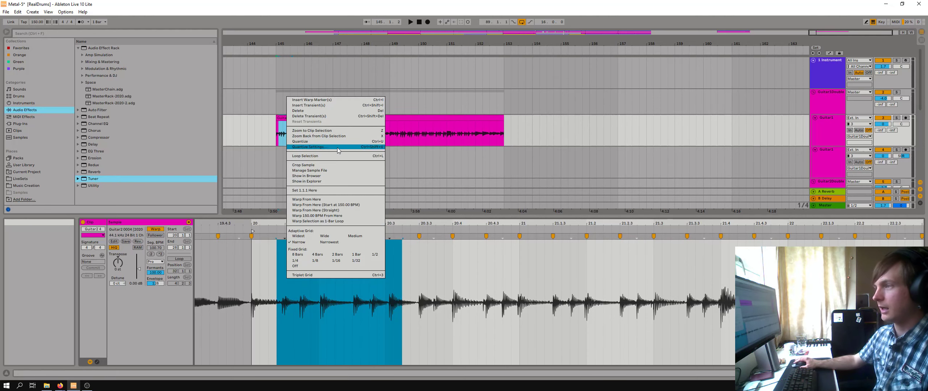
pyautogui.click(319, 142)
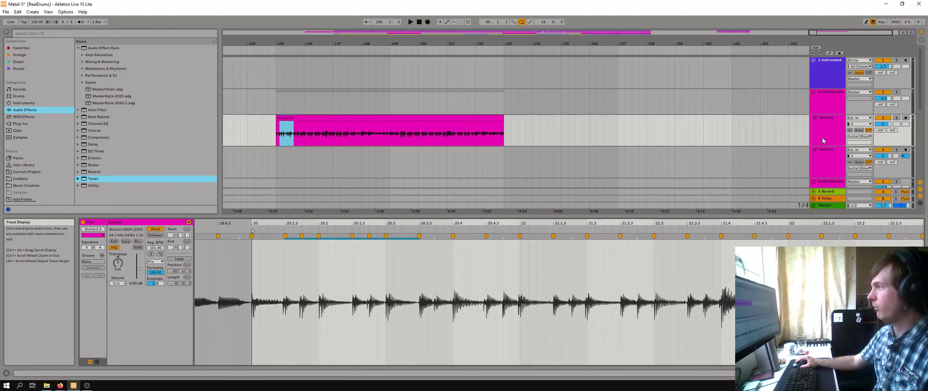
# Step: Play the quantized guitar clip from bar 145 while viewing the first bars of its sample
pyautogui.click(828, 128)
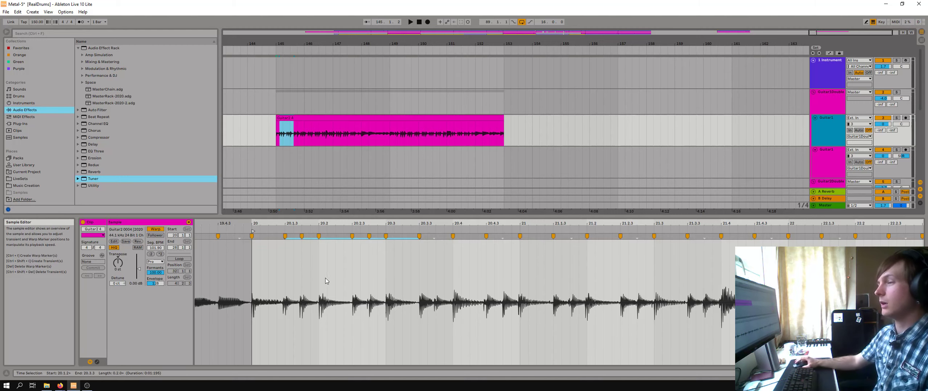
pyautogui.click(323, 251)
pyautogui.click(322, 257)
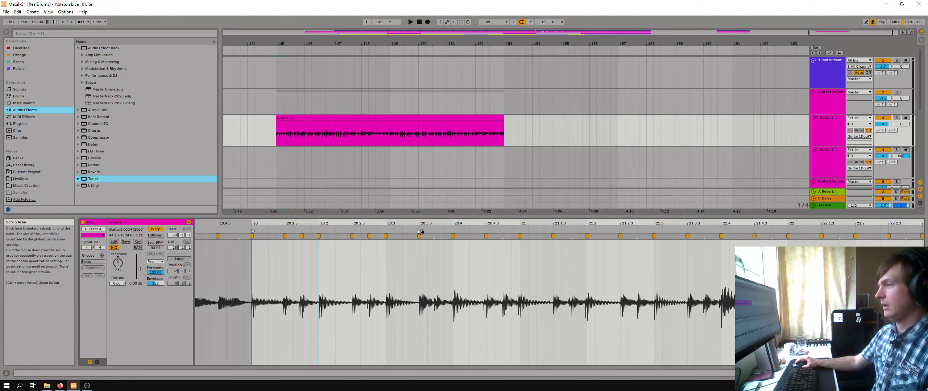
pyautogui.moveTo(453, 225)
pyautogui.mouseDown()
pyautogui.moveTo(453, 234)
pyautogui.moveTo(431, 221)
pyautogui.mouseUp()
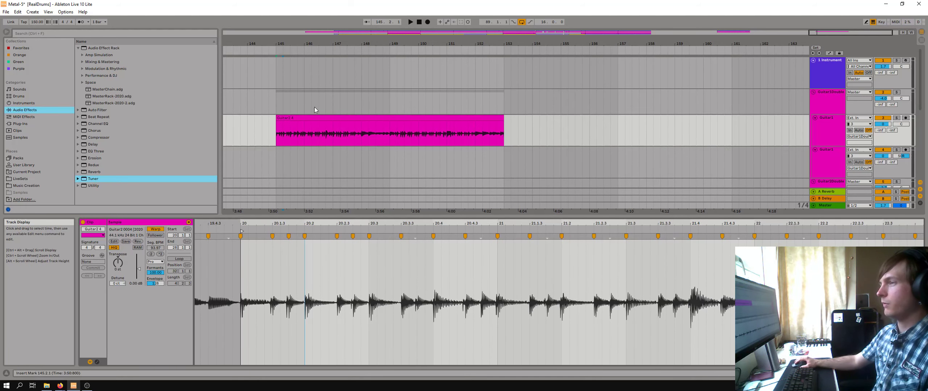
pyautogui.click(311, 118)
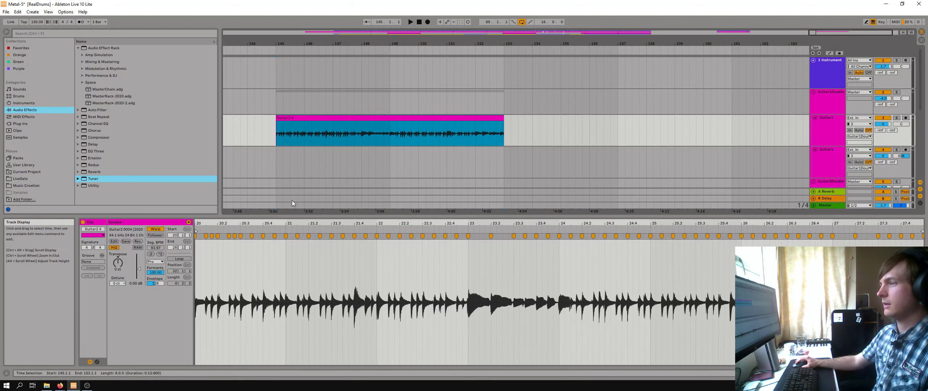
pyautogui.moveTo(294, 224); pyautogui.dragTo(513, 237)
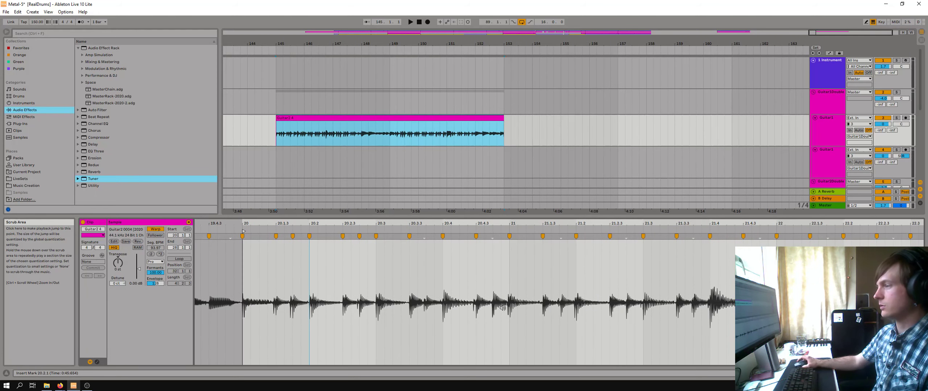
pyautogui.press('space')
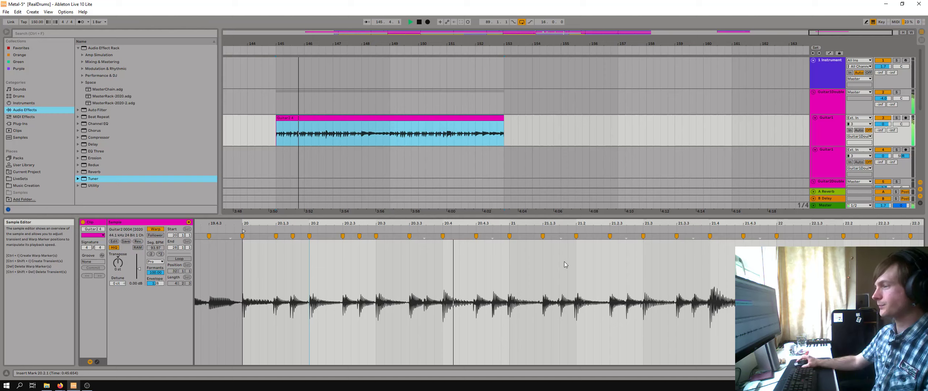
pyautogui.press('space')
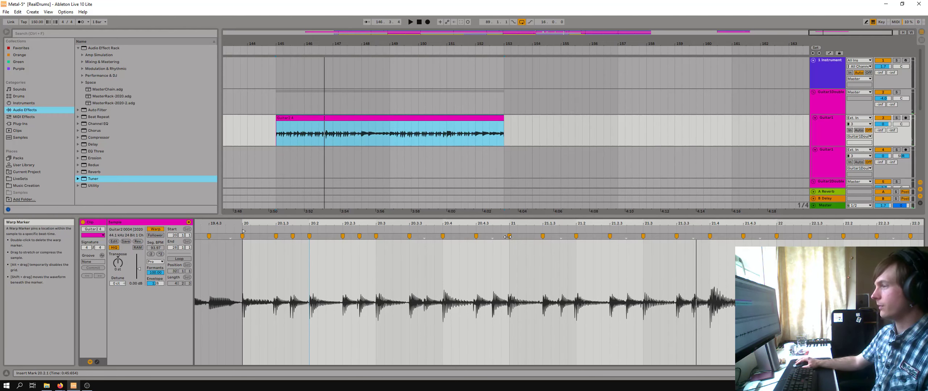
# Step: Insert warp markers at 20.4.4 and 21.1.4, shift the markers at 21 and 21.2 a sixteenth later, and play the clip
pyautogui.doubleClick(492, 237)
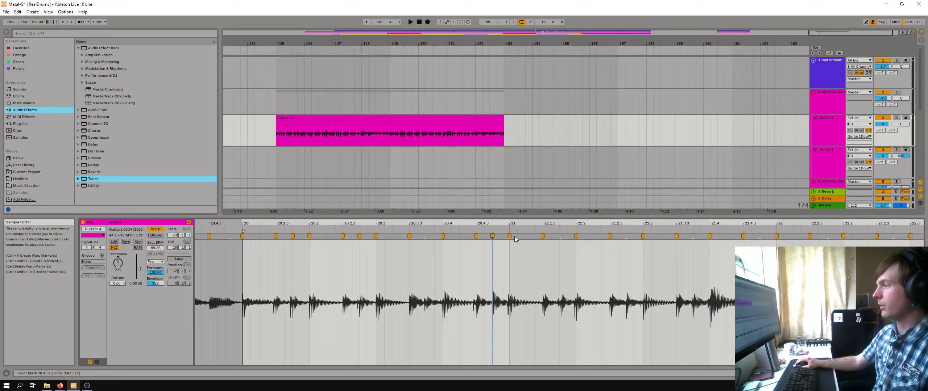
pyautogui.moveTo(510, 235); pyautogui.dragTo(526, 234)
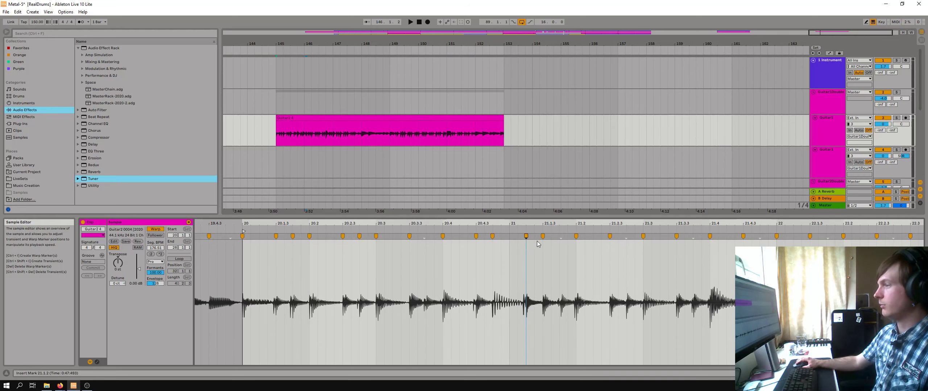
pyautogui.doubleClick(559, 236)
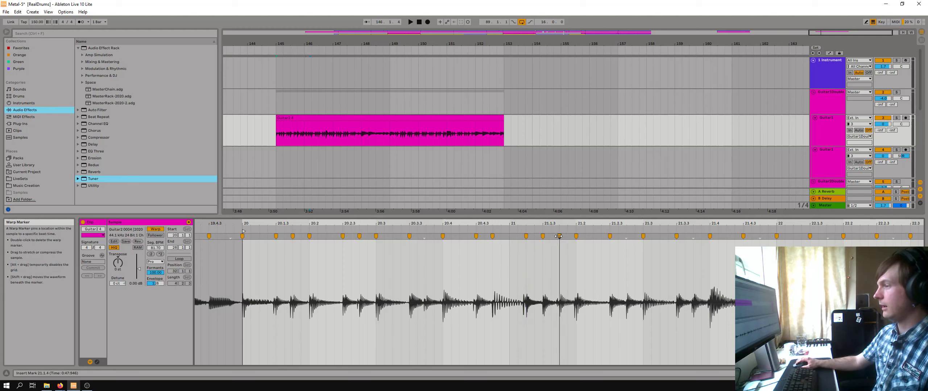
pyautogui.moveTo(576, 236); pyautogui.dragTo(593, 236)
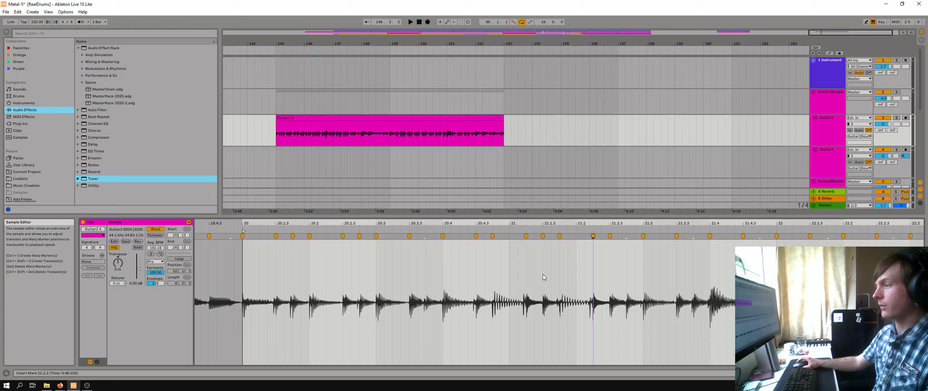
pyautogui.press('space')
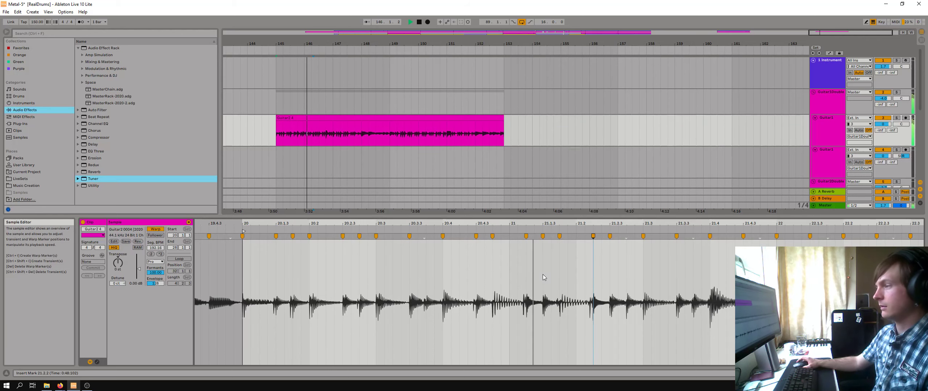
pyautogui.press('space')
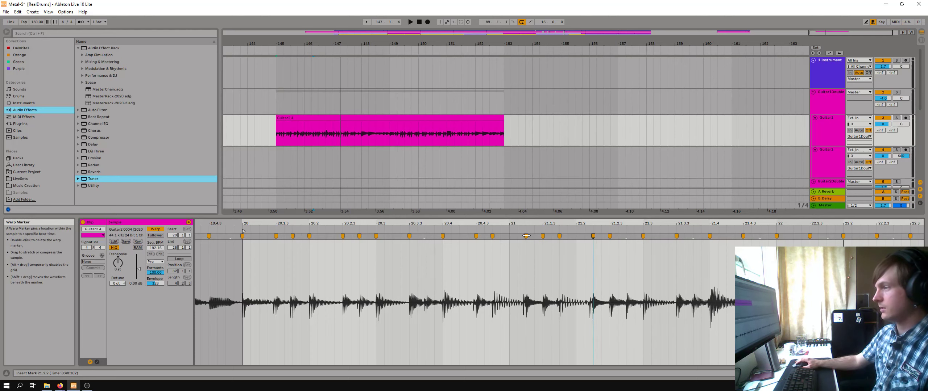
# Step: Move the warp marker at 21.1.2 back to just after 21 and play the clip around it
pyautogui.moveTo(526, 236); pyautogui.dragTo(500, 238)
pyautogui.scroll(3, 505, 222)
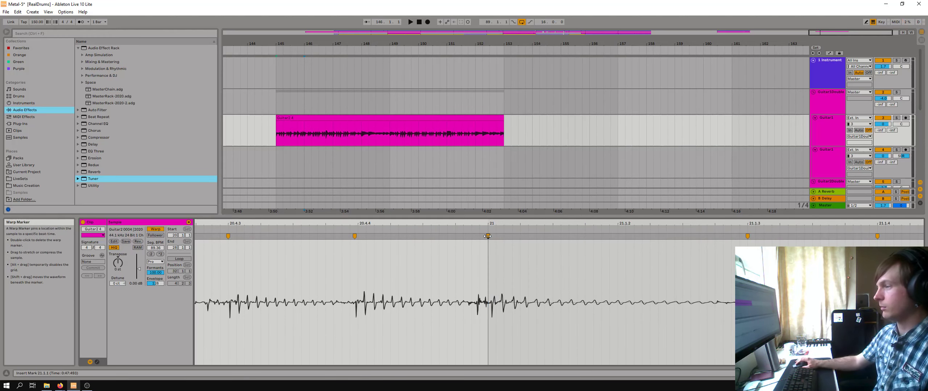
pyautogui.moveTo(486, 238); pyautogui.dragTo(496, 237)
pyautogui.scroll(-6, 500, 221)
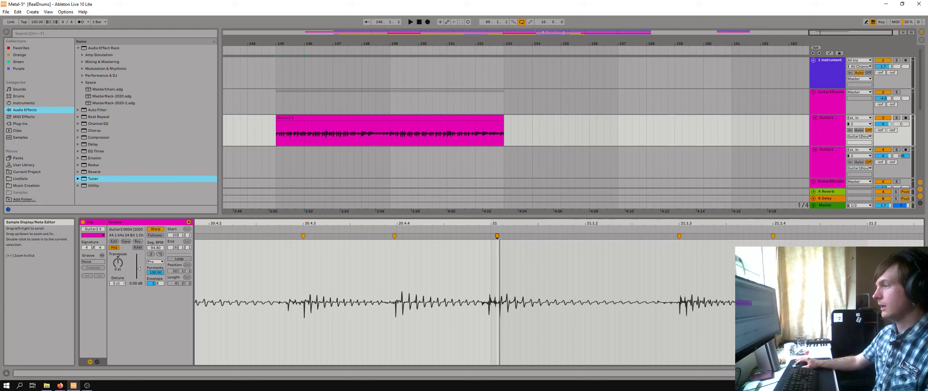
pyautogui.press('space')
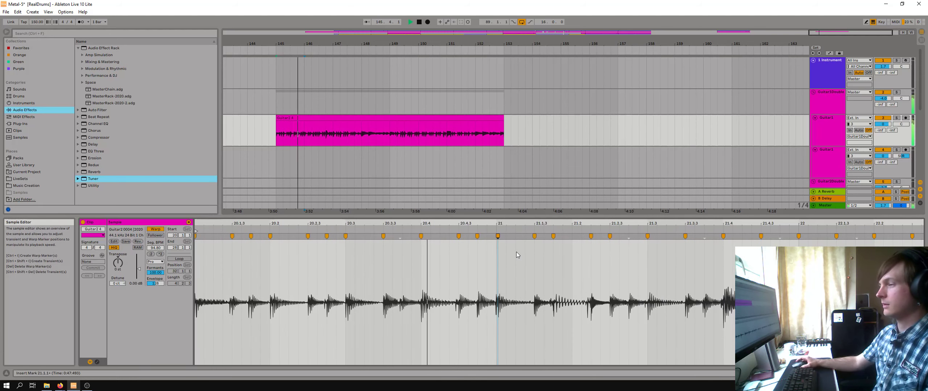
pyautogui.press('space')
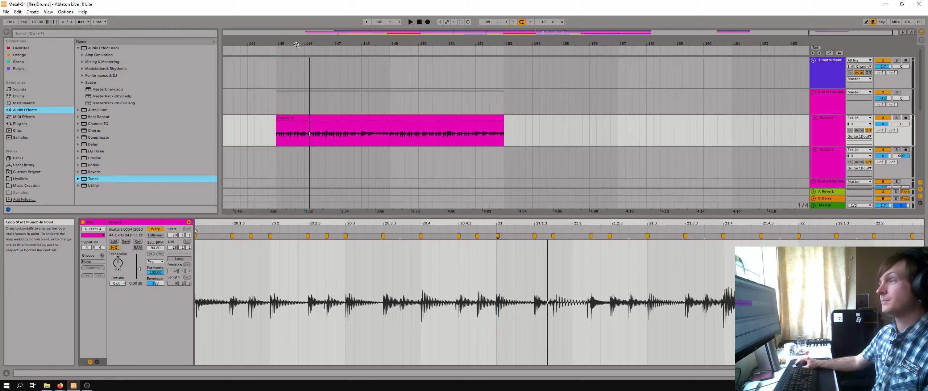
# Step: Select the Bass 4 clip section from bar 29 to bar 37 on the Bass track
pyautogui.moveTo(292, 38); pyautogui.dragTo(292, 10)
pyautogui.moveTo(292, 39); pyautogui.dragTo(346, 44)
pyautogui.scroll(-5, 335, 155)
pyautogui.moveTo(364, 126); pyautogui.dragTo(332, 127)
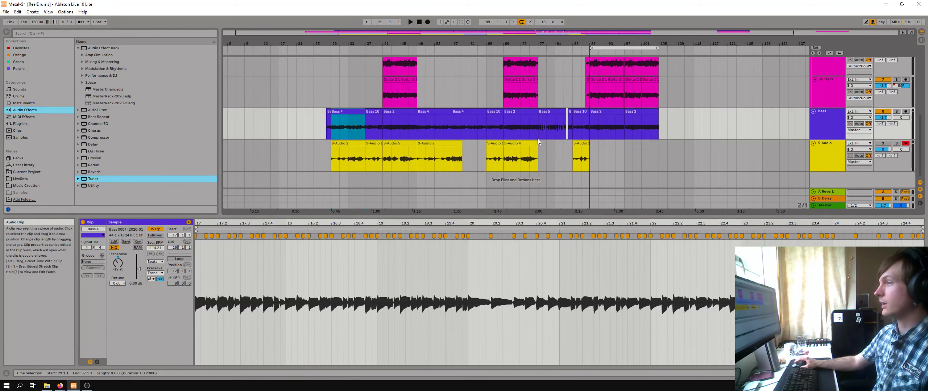
# Step: View the amp setup in the Bass track's POD Farm plug-in and close its window
pyautogui.click(97, 362)
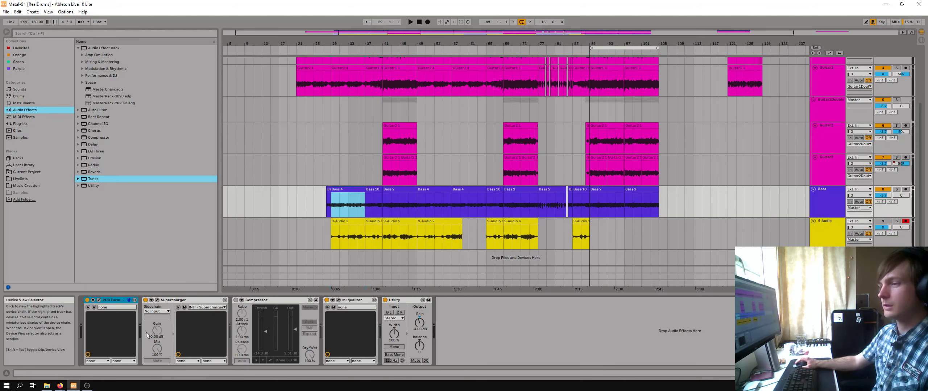
pyautogui.click(98, 300)
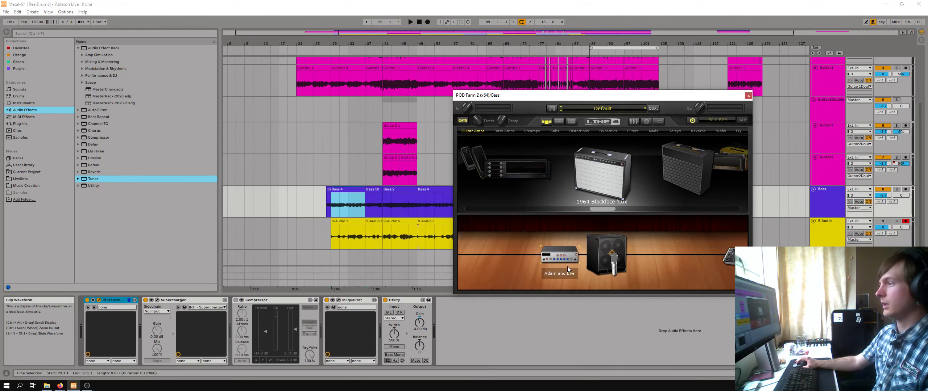
pyautogui.click(748, 96)
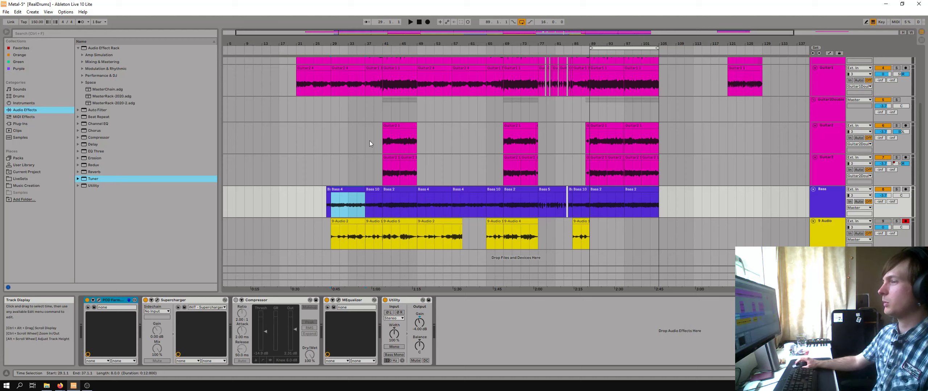
# Step: Copy the Bass 4 clip from bar 29 to bar 129 on the Bass track
pyautogui.moveTo(337, 42); pyautogui.dragTo(255, 208)
pyautogui.click(283, 189)
pyautogui.moveTo(459, 43); pyautogui.dragTo(300, 4)
pyautogui.press('-')
pyautogui.moveTo(298, 192); pyautogui.dragTo(789, 190)
pyautogui.moveTo(786, 43); pyautogui.dragTo(440, 161)
# Step: Set the copied Bass 4 clip's transposition to 0 st and play the clip from bar 129
pyautogui.doubleClick(442, 190)
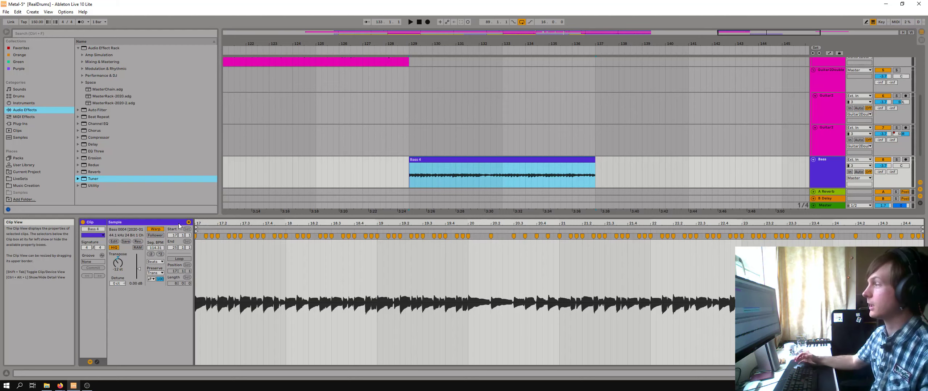
pyautogui.doubleClick(119, 268)
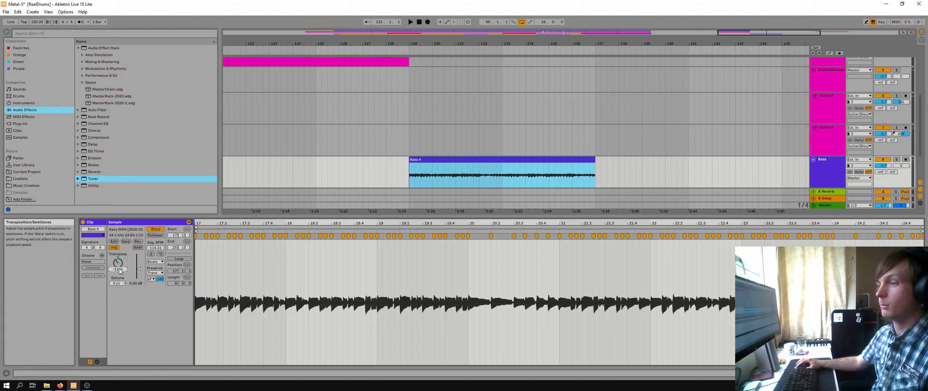
pyautogui.click(497, 159)
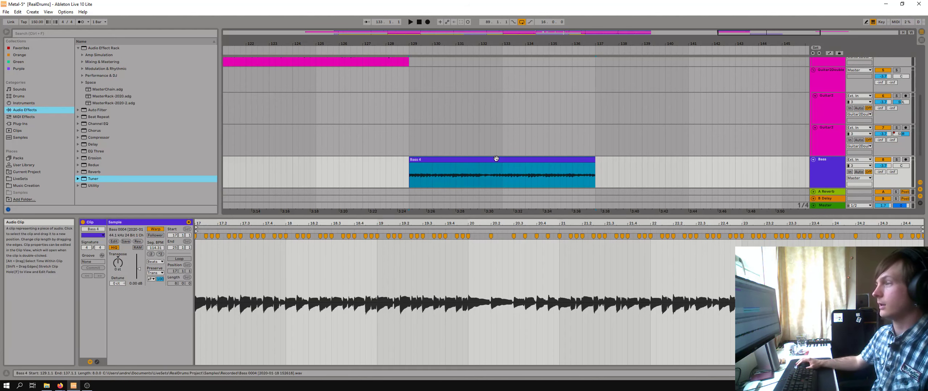
pyautogui.press('space')
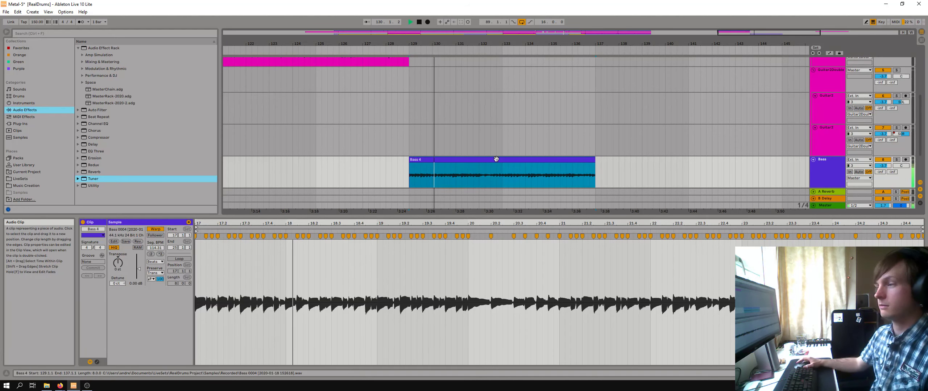
pyautogui.press('space')
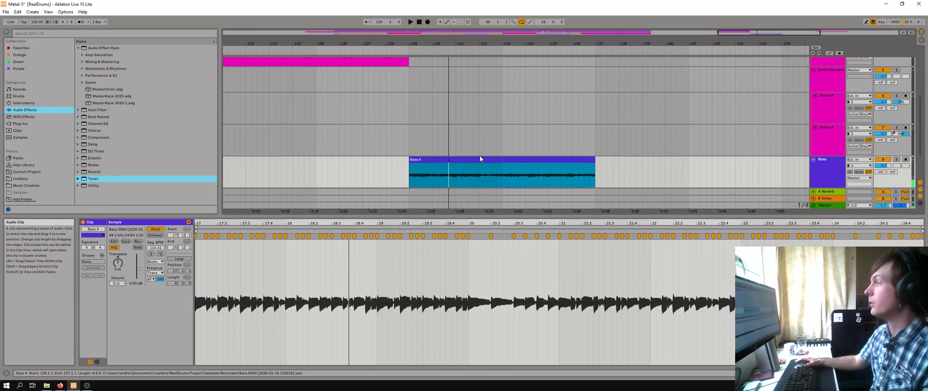
pyautogui.click(829, 178)
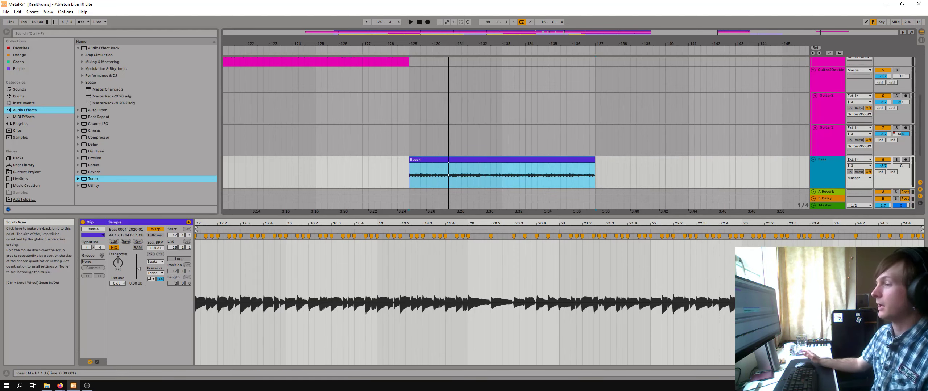
# Step: Set the transposition of the Bass 4 clip at bar 129 to -12 st and play the clip
pyautogui.click(116, 270)
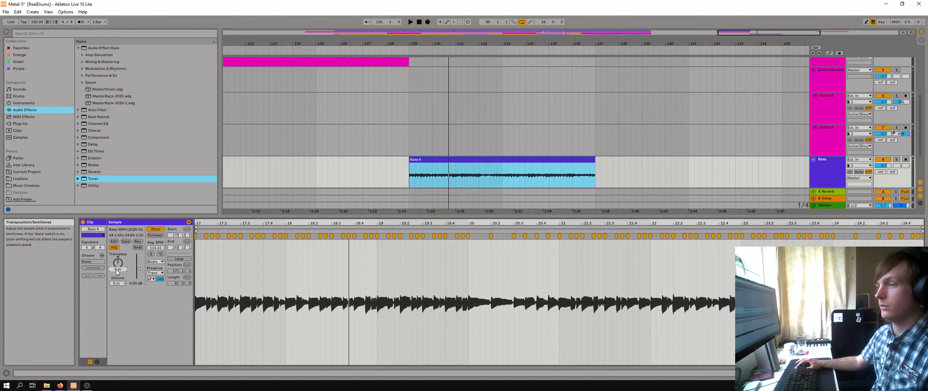
pyautogui.write('-12')
pyautogui.press('Return')
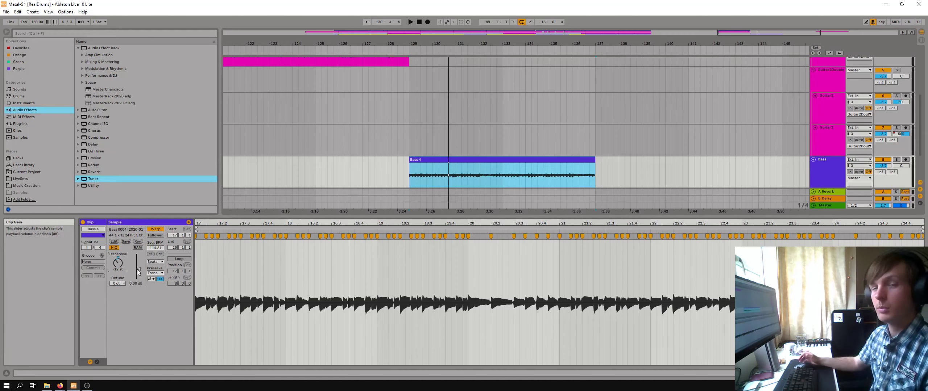
pyautogui.press('space')
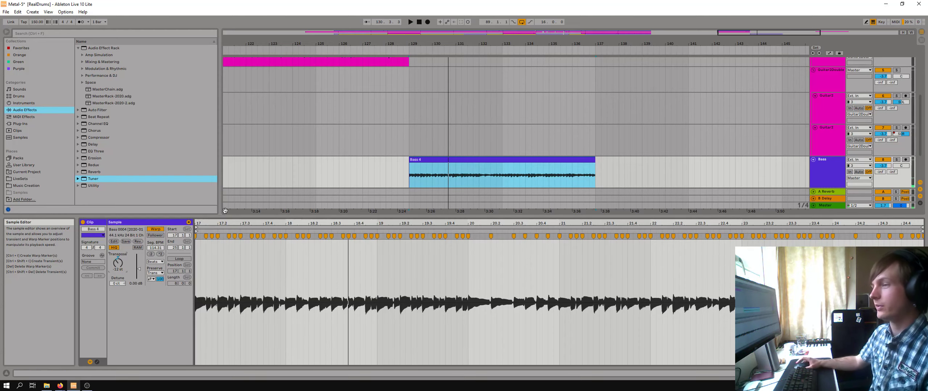
# Step: Delete the three warp markers between 17.1.3 and 17.2 in the Bass 4 clip's sample
pyautogui.moveTo(202, 223); pyautogui.dragTo(344, 252)
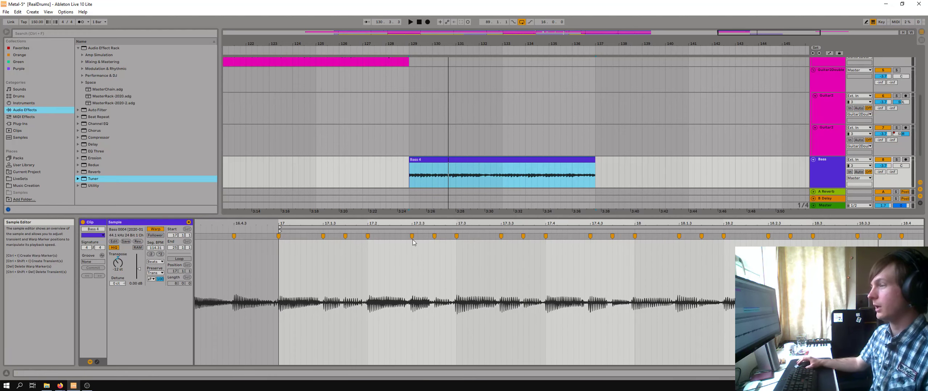
pyautogui.click(345, 236)
pyautogui.press('Delete')
pyautogui.doubleClick(323, 237)
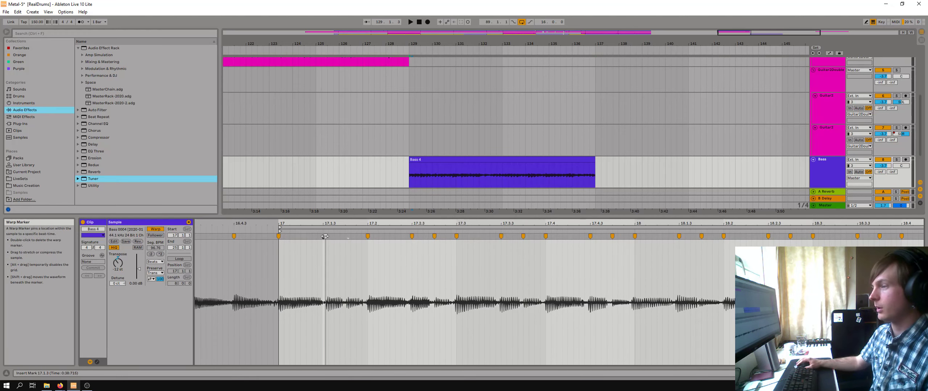
pyautogui.doubleClick(368, 236)
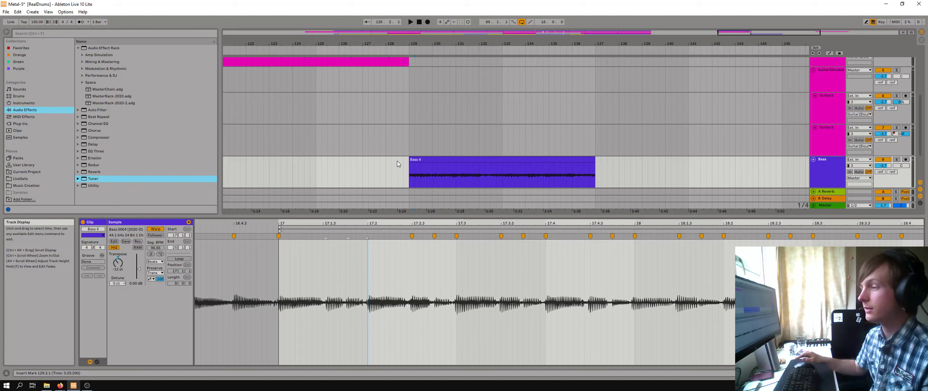
# Step: Quantize the section of the Bass 4 sample where the warp markers are missing, around 17.1.3 to 17.2.3
pyautogui.moveTo(385, 240); pyautogui.dragTo(331, 257)
pyautogui.rightClick(331, 257)
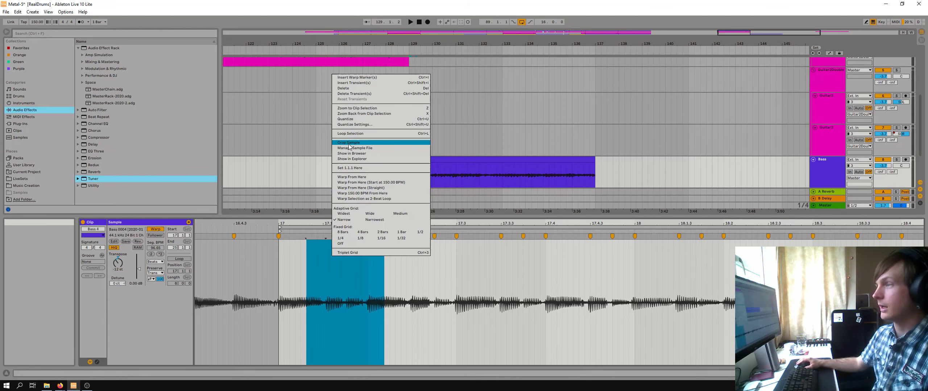
pyautogui.click(357, 119)
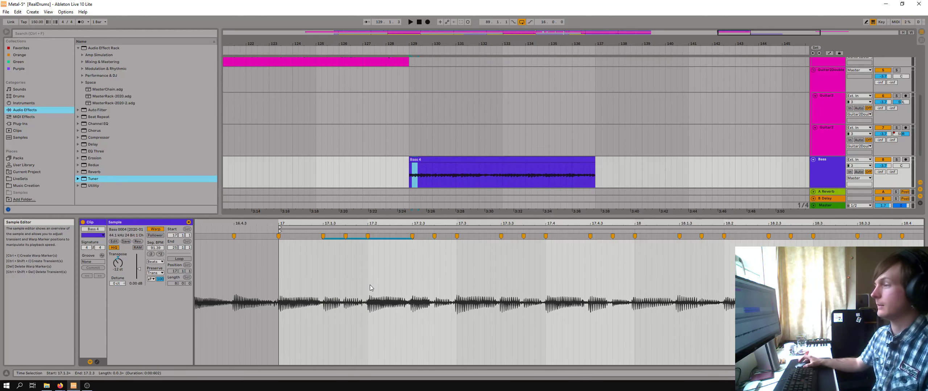
# Step: Select the original Bass 4 clip at bar 29 on the Bass track and play it back, stopping at bar 34
pyautogui.moveTo(451, 43); pyautogui.dragTo(493, 7)
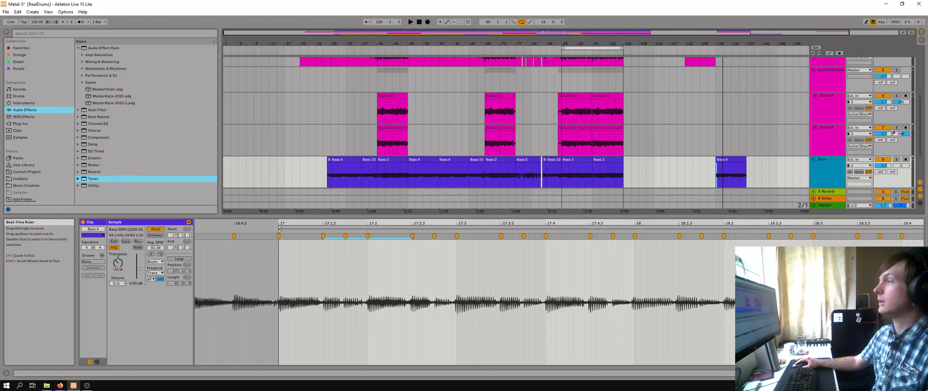
pyautogui.moveTo(387, 43); pyautogui.dragTo(340, 90)
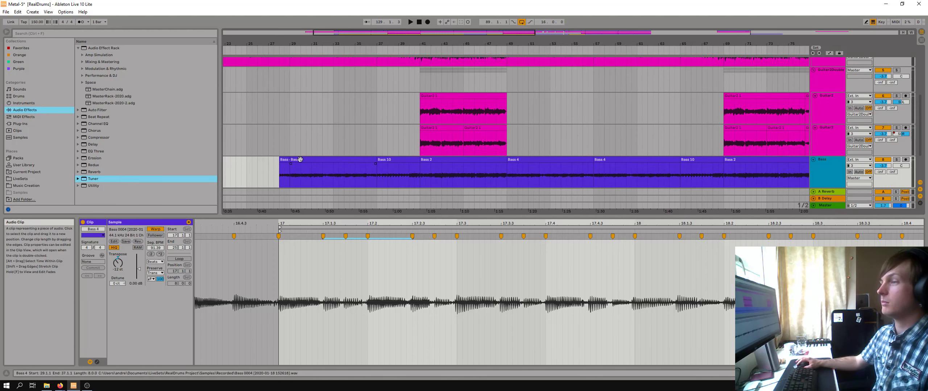
pyautogui.click(300, 160)
pyautogui.press('space')
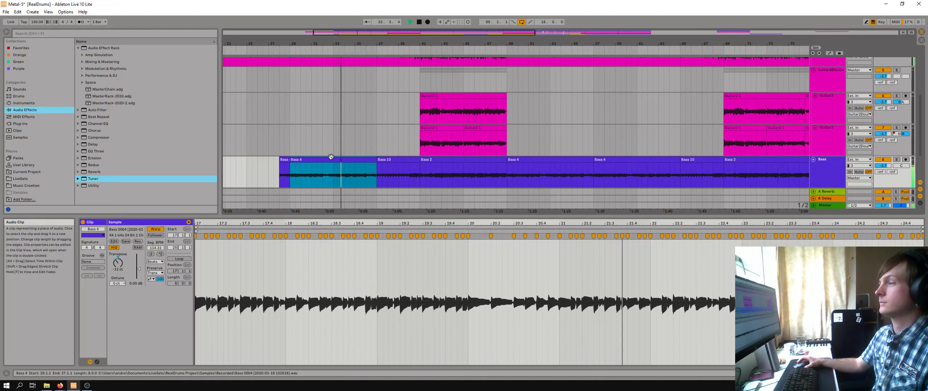
pyautogui.press('space')
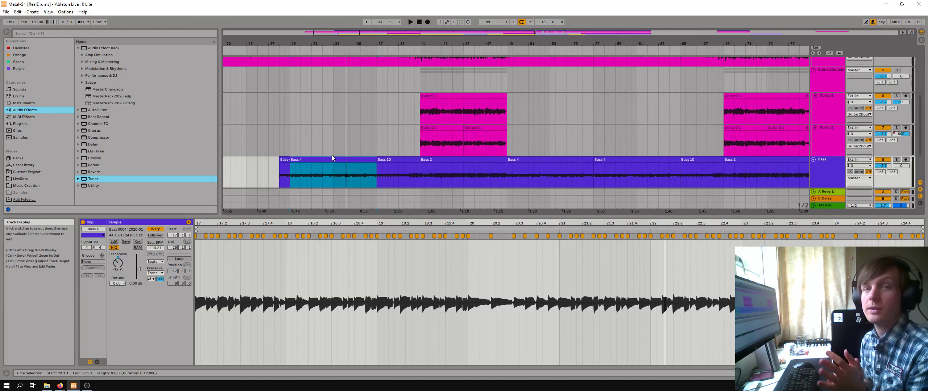
# Step: Pan the upper of the two adjacent full-length guitar tracks to 44L
pyautogui.scroll(5, 332, 155)
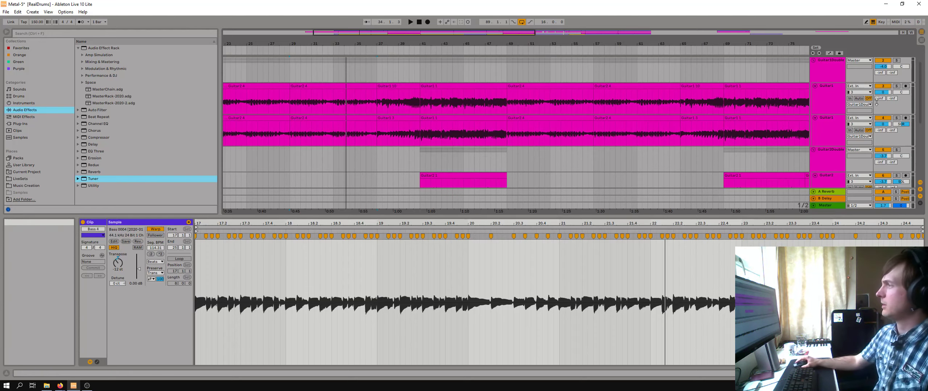
pyautogui.moveTo(900, 93)
pyautogui.mouseDown()
pyautogui.moveTo(900, 106)
pyautogui.moveTo(904, 98)
pyautogui.mouseUp()
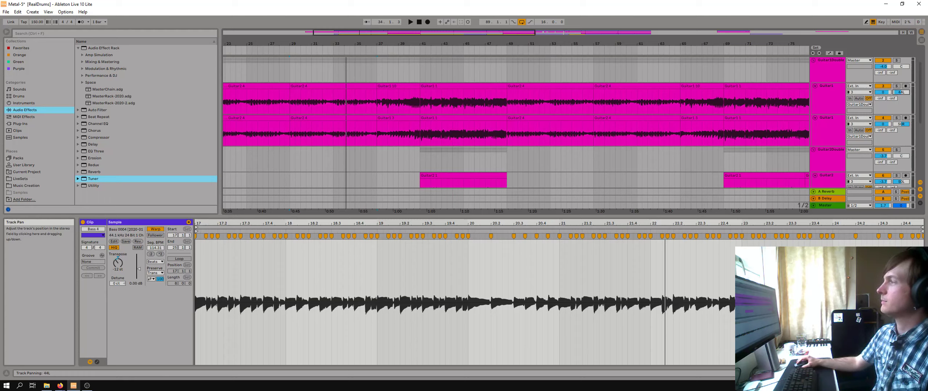